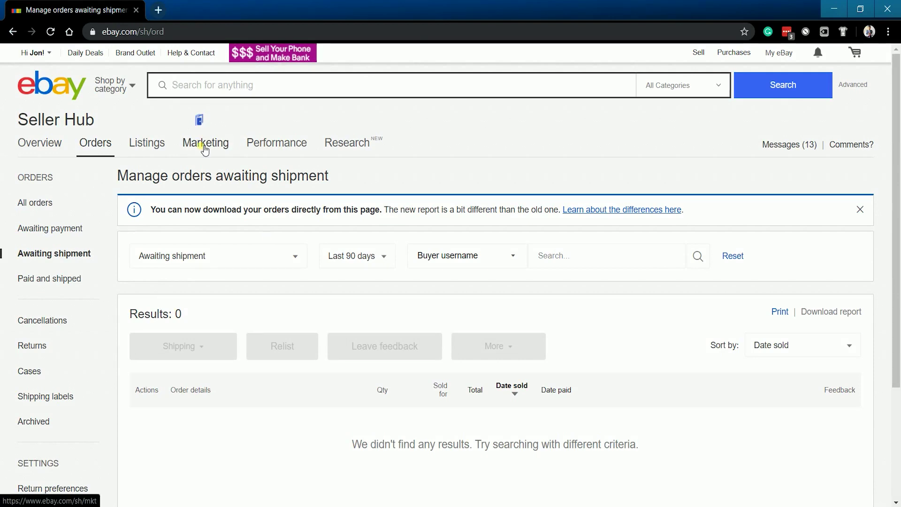
- Open the Marketing promotions page in Seller Hub and start creating a shipping discount promotion
{"action": "mouse_move", "coordinate": [202, 146]}
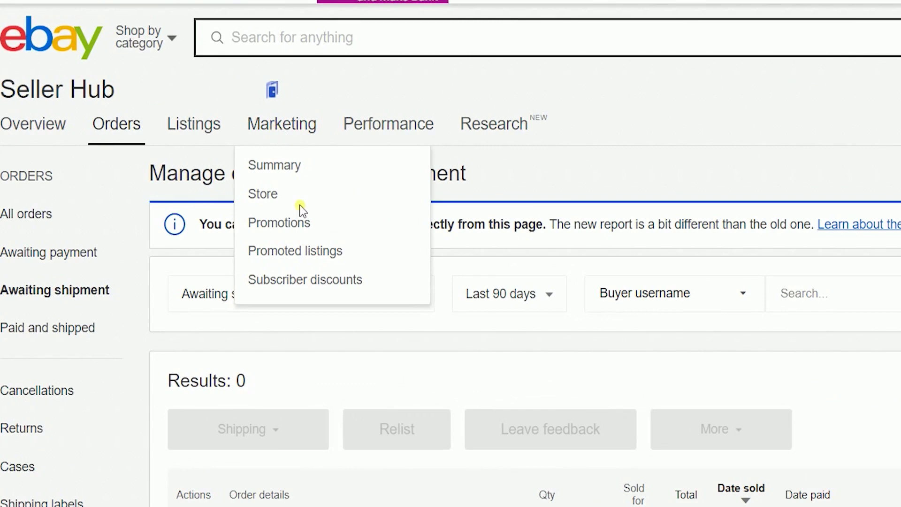
{"action": "left_click", "coordinate": [306, 229]}
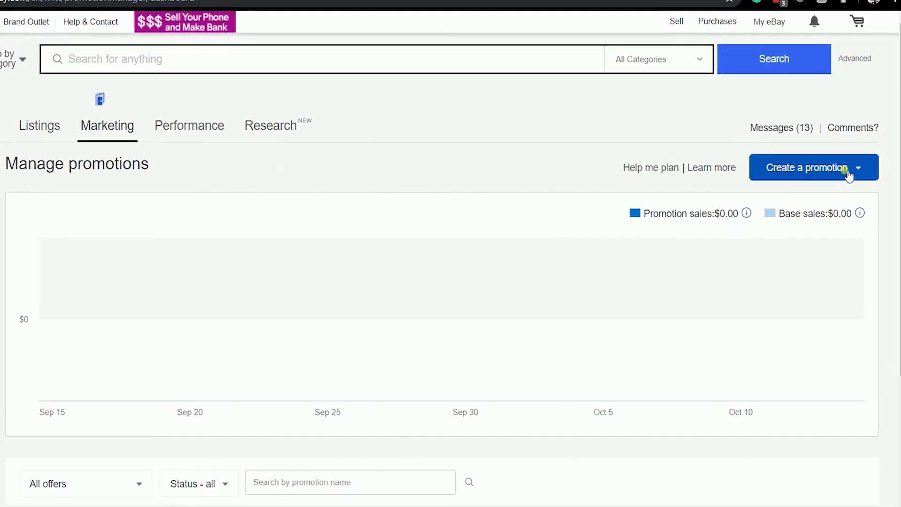
{"action": "left_click", "coordinate": [848, 150]}
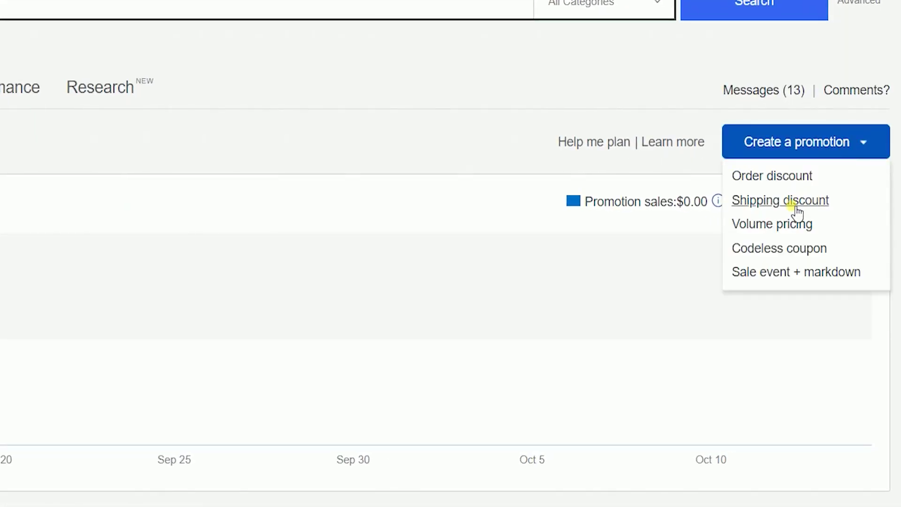
{"action": "left_click", "coordinate": [797, 208]}
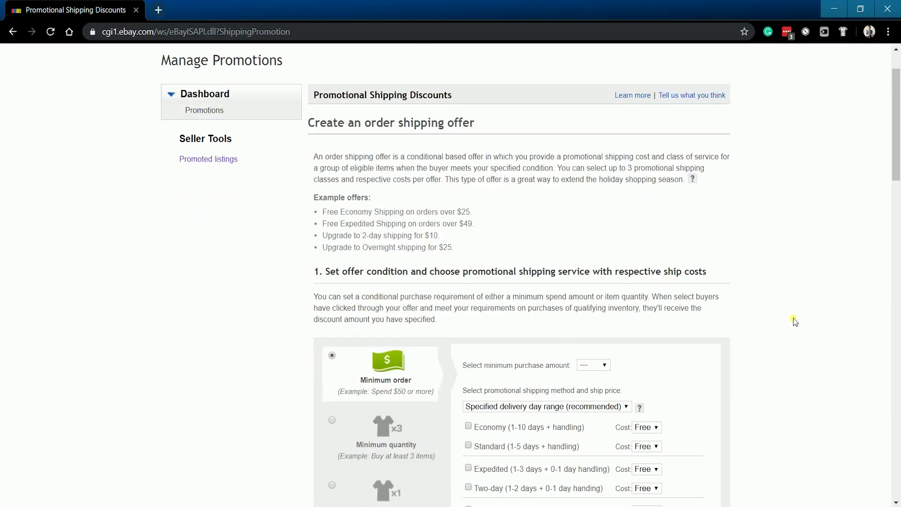
- Try the Minimum quantity and No minimum offer conditions, ending on the Minimum order condition
{"action": "scroll", "coordinate": [794, 321], "scroll_direction": "down", "scroll_amount": 1}
{"action": "scroll", "coordinate": [794, 321], "scroll_direction": "down", "scroll_amount": 2}
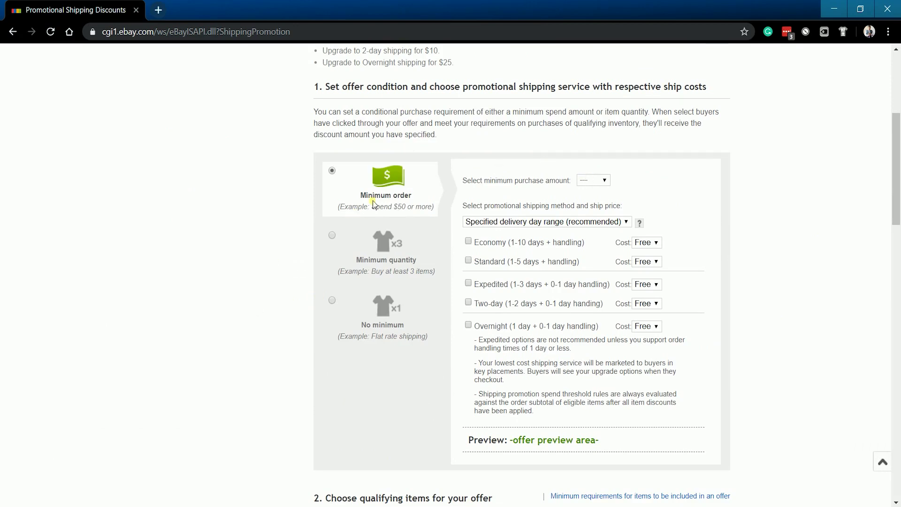
{"action": "left_click", "coordinate": [371, 253]}
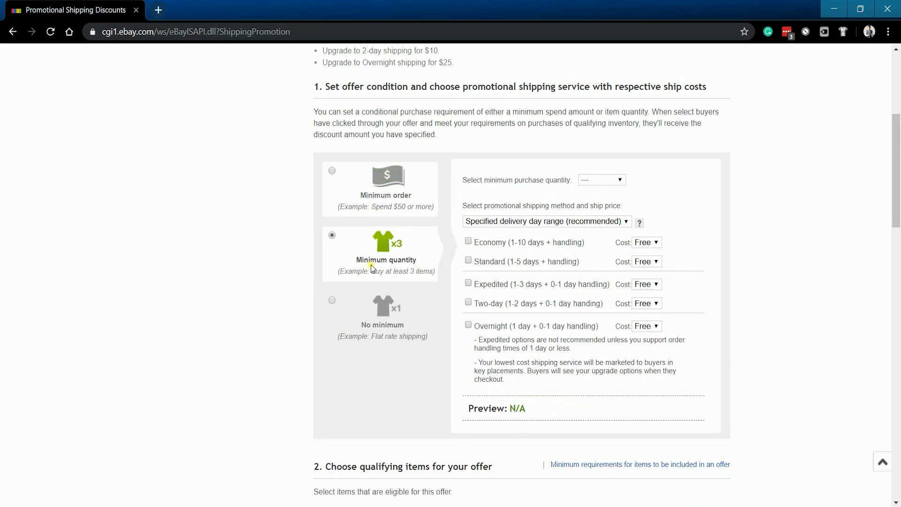
{"action": "left_click", "coordinate": [369, 307]}
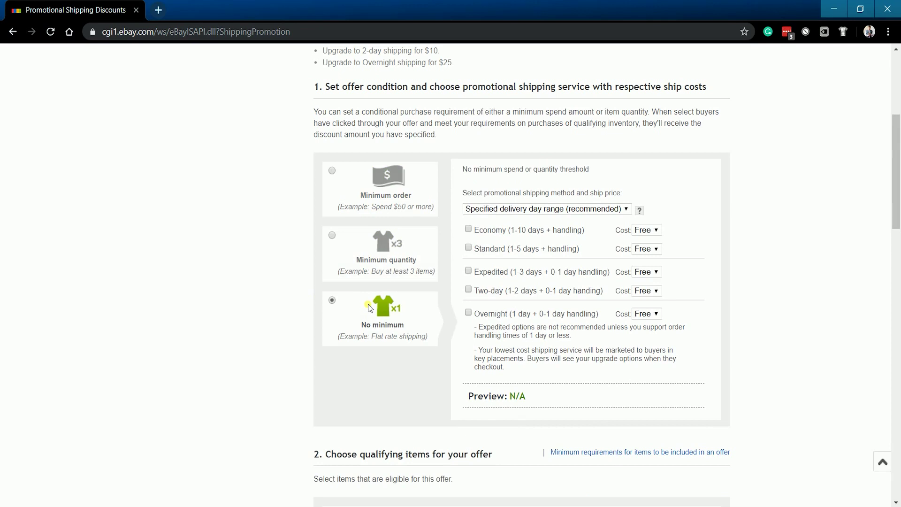
{"action": "left_click", "coordinate": [374, 184]}
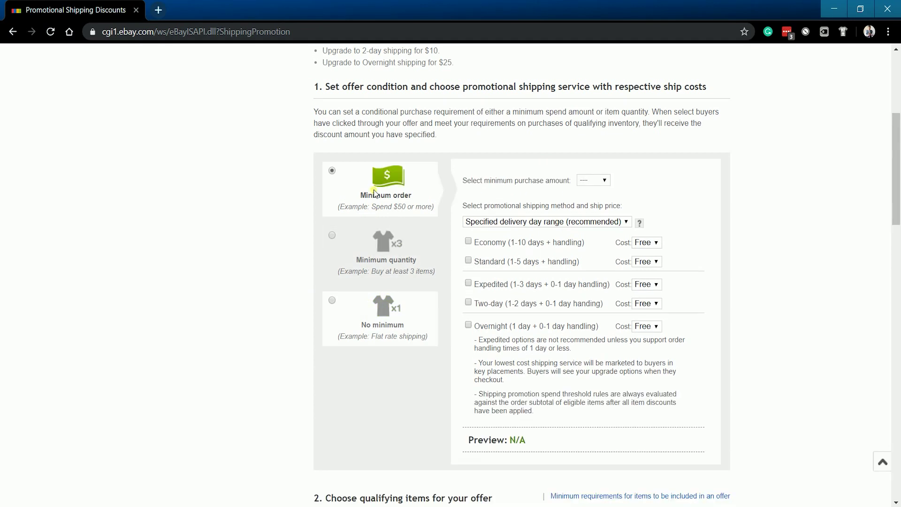
- Set a $50 minimum purchase amount with free Economy shipping, briefly trying free Expedited shipping
{"action": "left_click", "coordinate": [592, 180]}
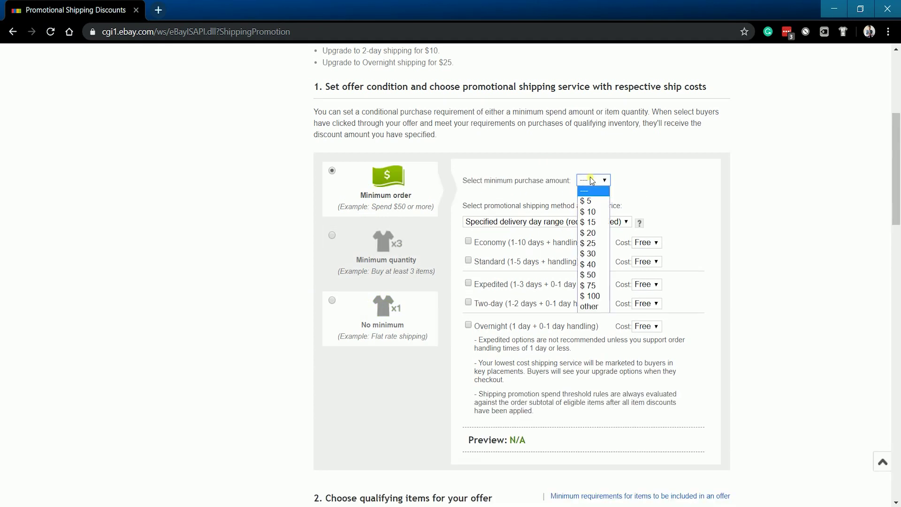
{"action": "left_click", "coordinate": [590, 275]}
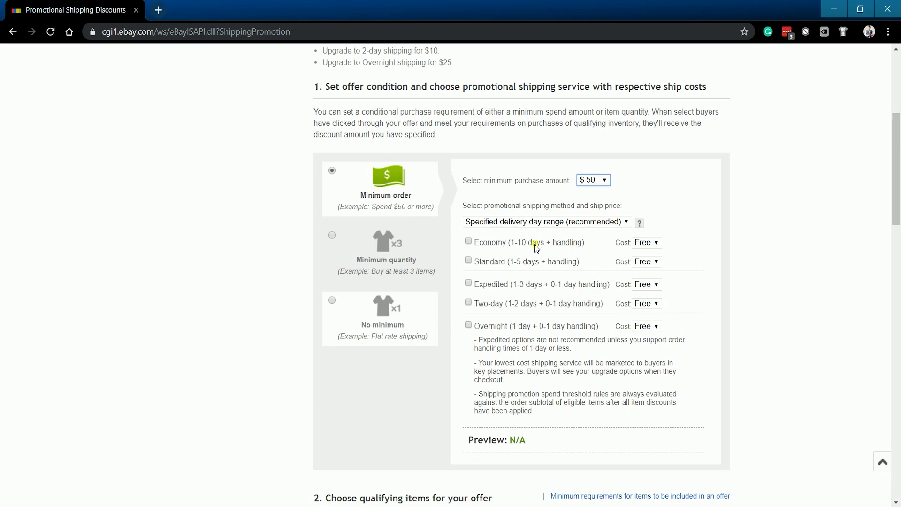
{"action": "left_click", "coordinate": [469, 240]}
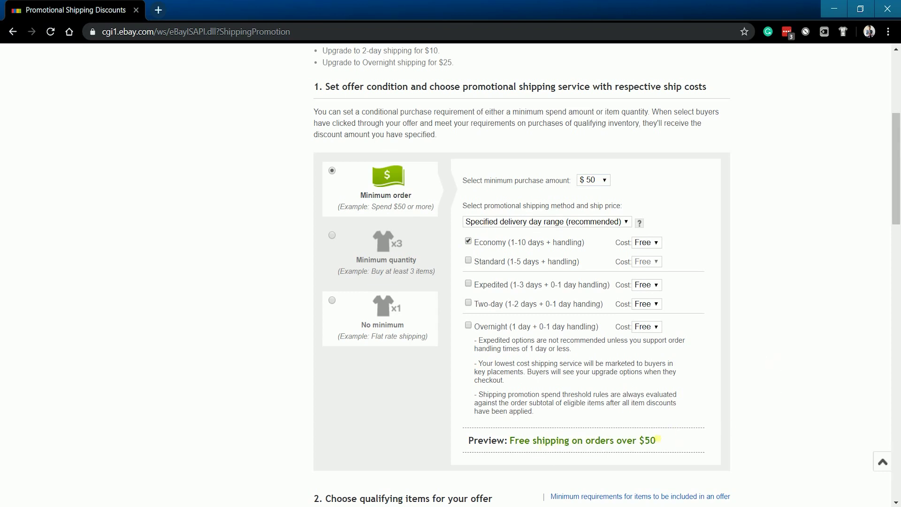
{"action": "left_click", "coordinate": [468, 283]}
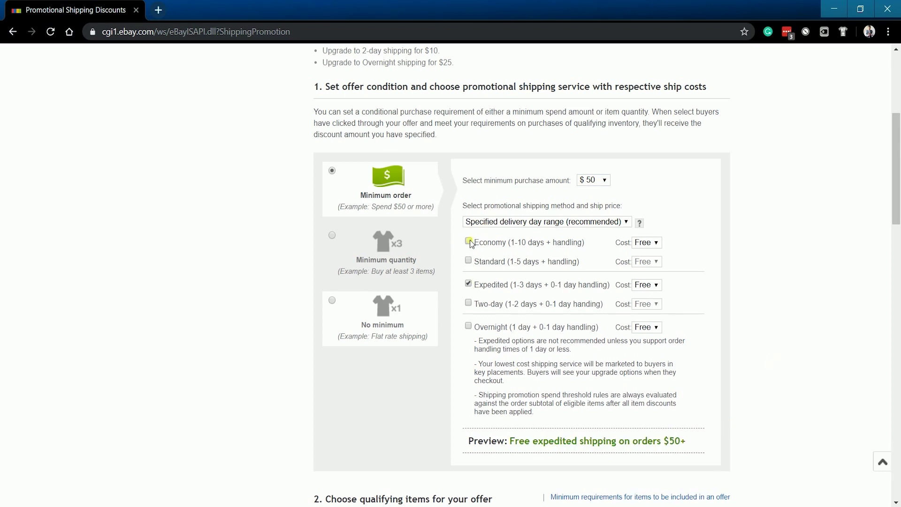
{"action": "left_click", "coordinate": [468, 283]}
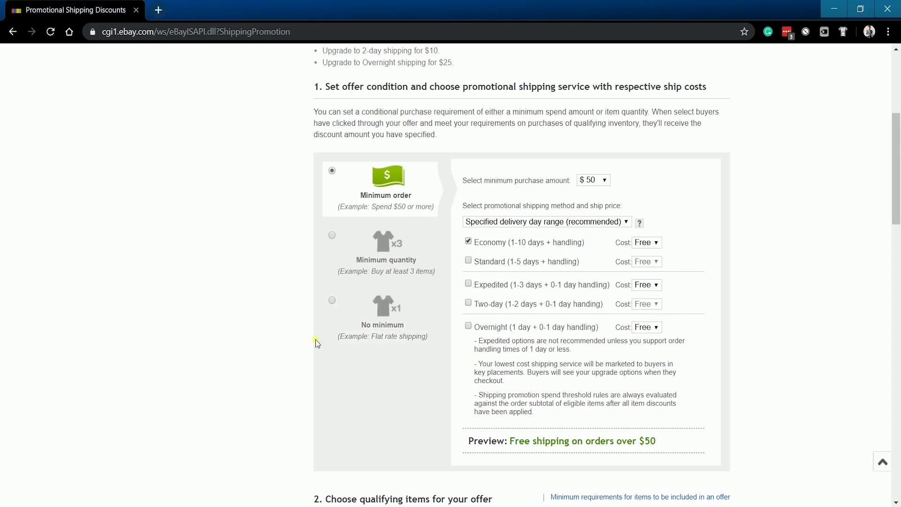
- Base the offer on a minimum quantity of 3 items with free Economy (1-10 days + handling) shipping
{"action": "left_click", "coordinate": [375, 248]}
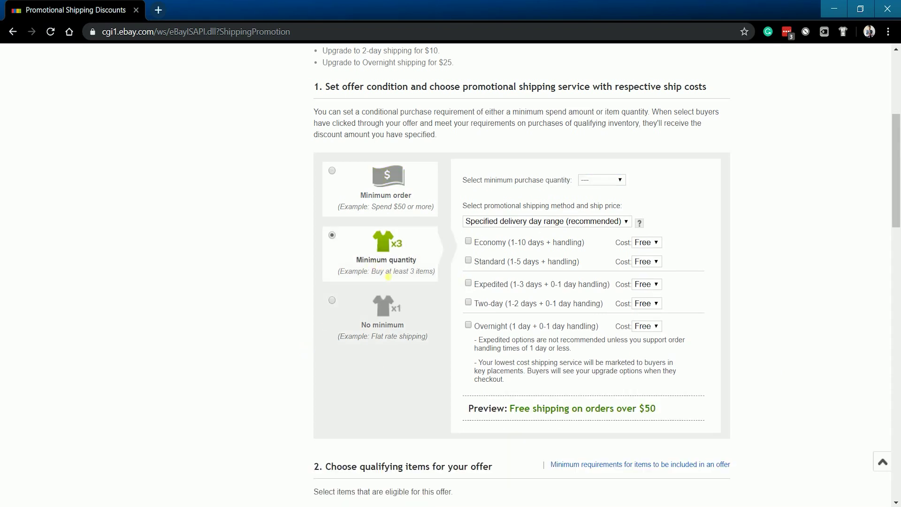
{"action": "left_click", "coordinate": [611, 180]}
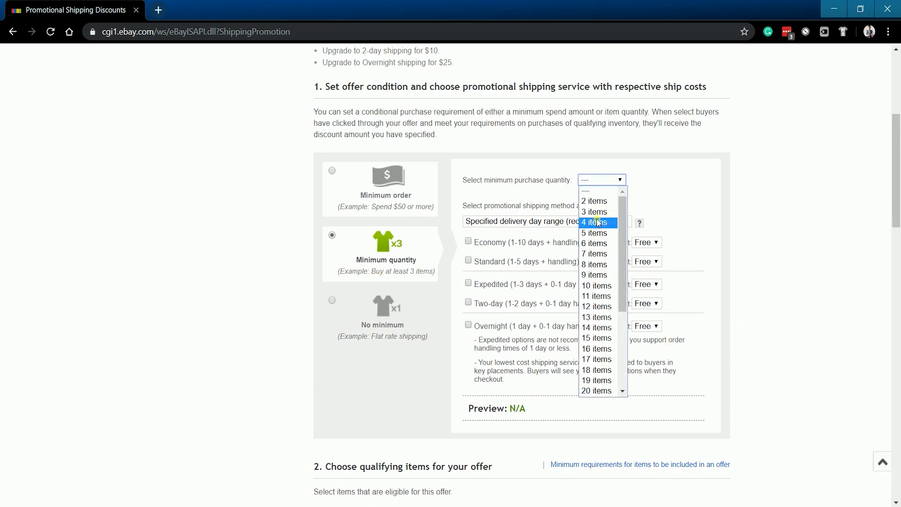
{"action": "left_click", "coordinate": [596, 215]}
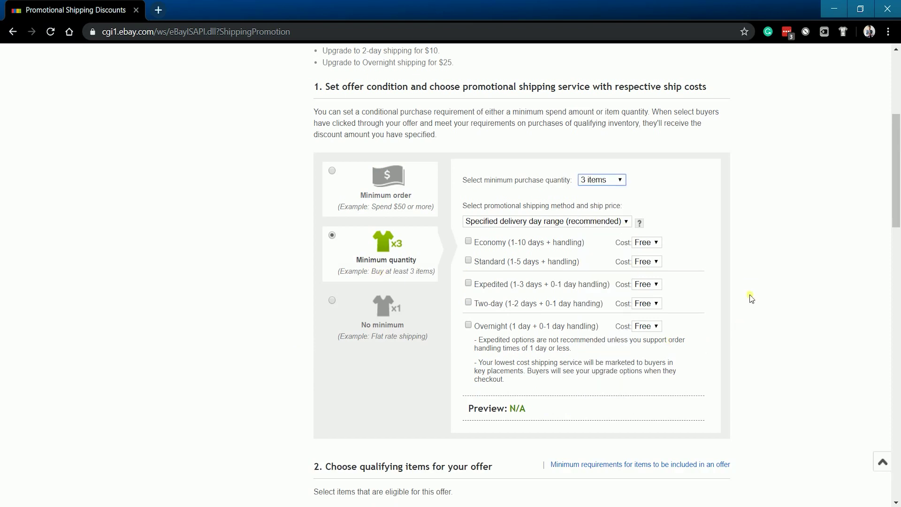
{"action": "left_click", "coordinate": [468, 242]}
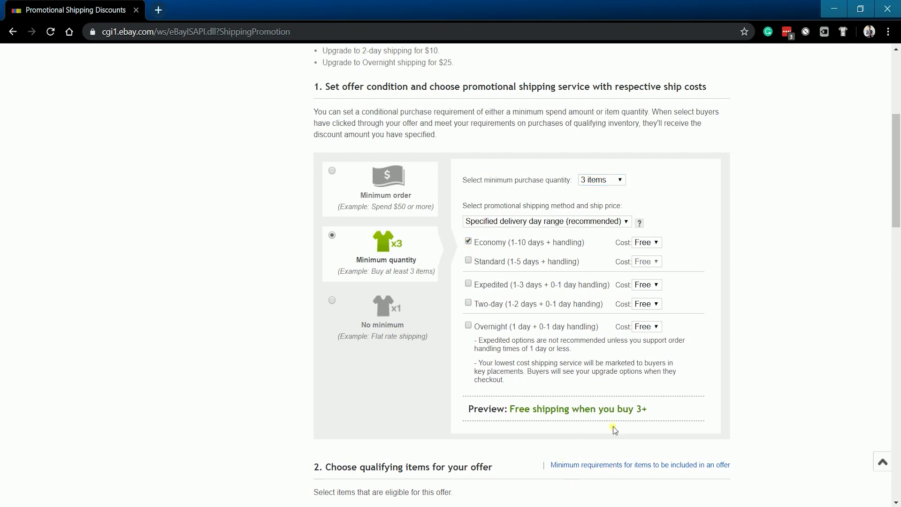
- Add an inclusion rule covering the whole store, filtered to items priced $50.00 to $100.00 in New condition
{"action": "scroll", "coordinate": [383, 368], "scroll_direction": "down", "scroll_amount": 8}
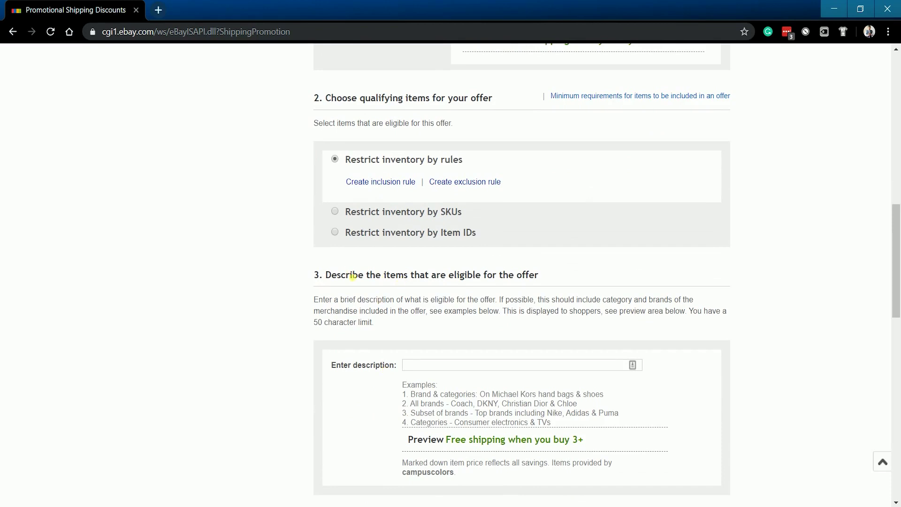
{"action": "left_click", "coordinate": [379, 186]}
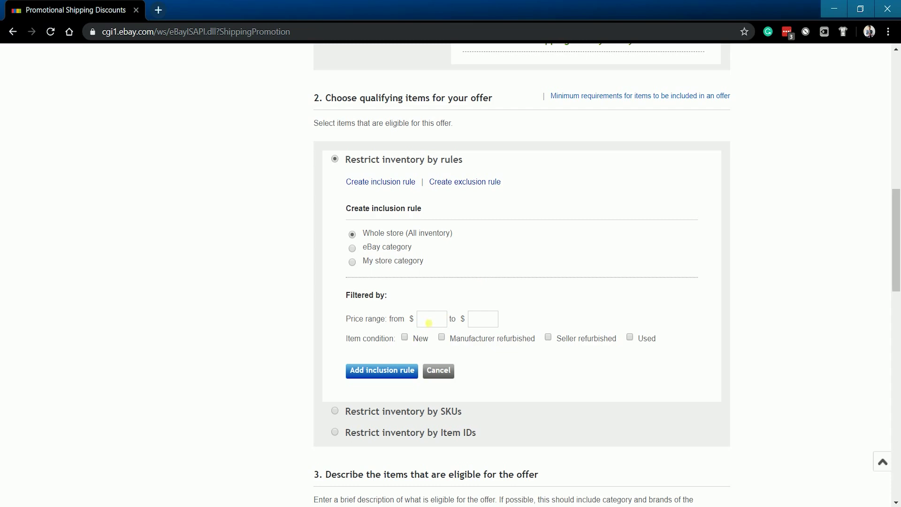
{"action": "left_click", "coordinate": [428, 323]}
{"action": "type", "text": "50.00"}
{"action": "left_click", "coordinate": [486, 319]}
{"action": "type", "text": "100.00"}
{"action": "left_click", "coordinate": [410, 348]}
{"action": "left_click", "coordinate": [405, 337]}
{"action": "left_click", "coordinate": [381, 371]}
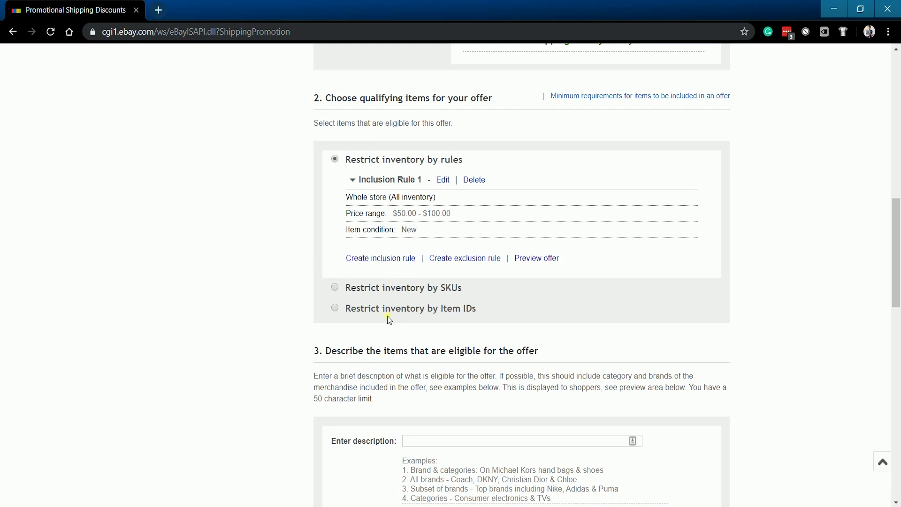
- Describe the eligible items as "Free Shipping on Selected Items"
{"action": "scroll", "coordinate": [395, 339], "scroll_direction": "down", "scroll_amount": 5}
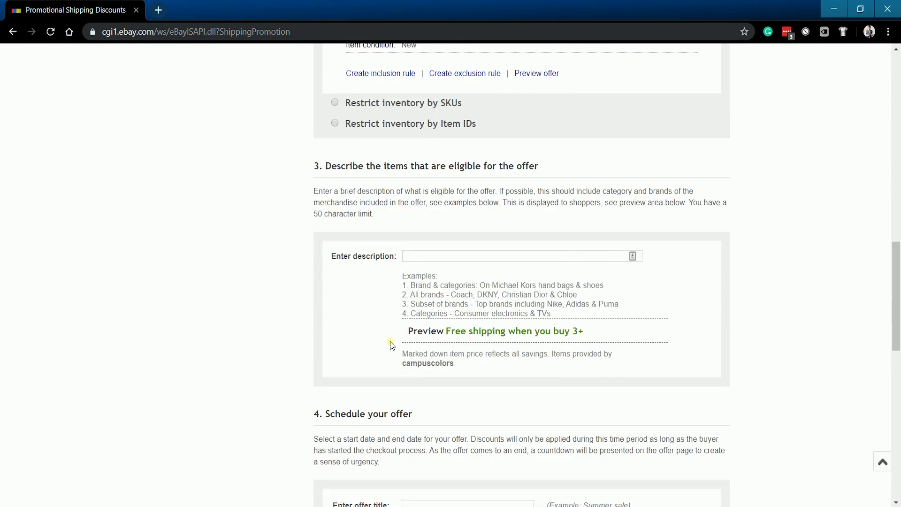
{"action": "scroll", "coordinate": [393, 342], "scroll_direction": "up", "scroll_amount": 1}
{"action": "left_click", "coordinate": [470, 258]}
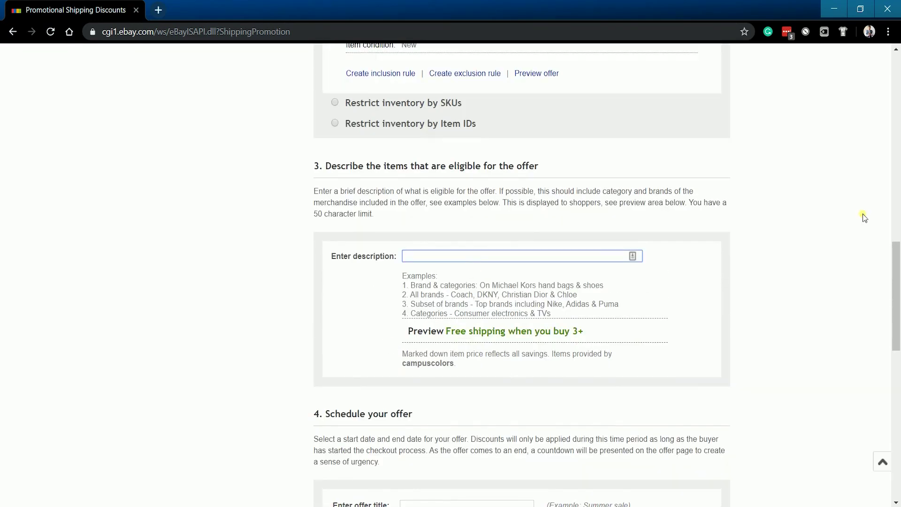
{"action": "type", "text": "Free Shipping on Selected Items"}
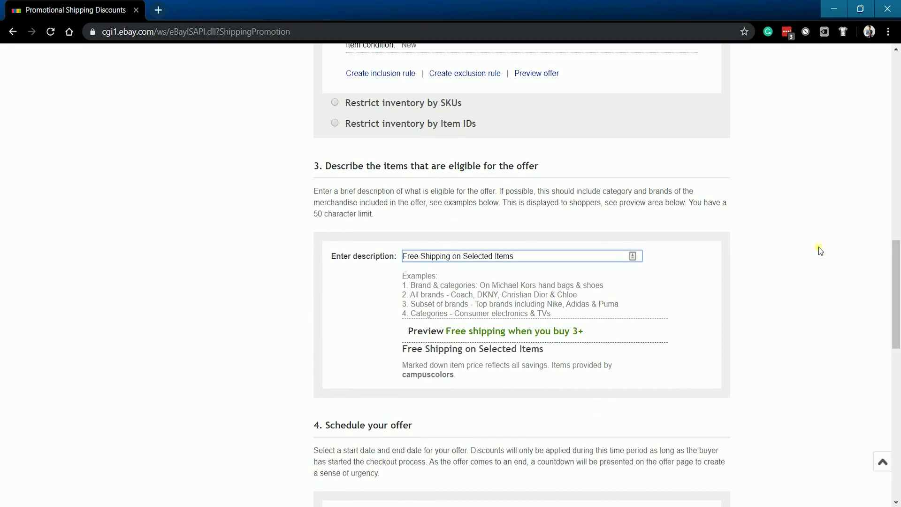
- Title the offer "Spooky Sale" in the scheduling section
{"action": "scroll", "coordinate": [737, 327], "scroll_direction": "down", "scroll_amount": 5}
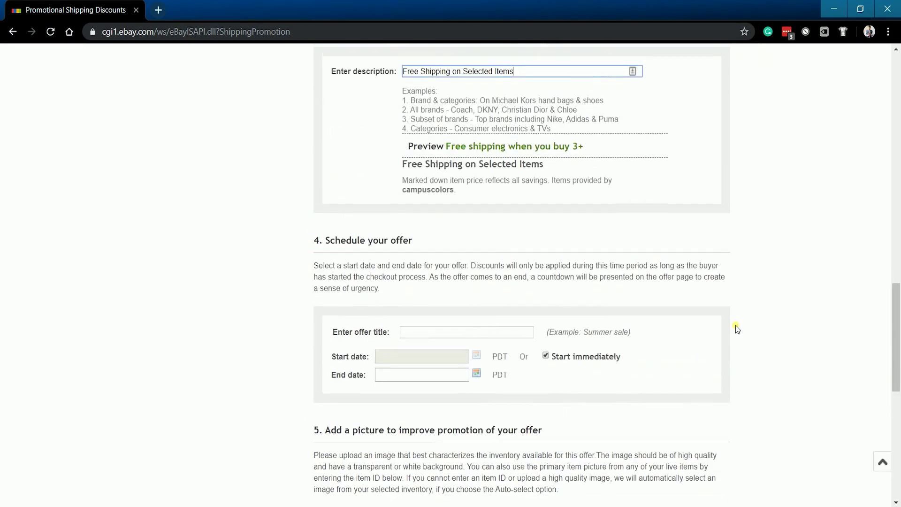
{"action": "left_click", "coordinate": [419, 271]}
{"action": "type", "text": "Spookyu"}
{"action": "key", "text": "BackSpace"}
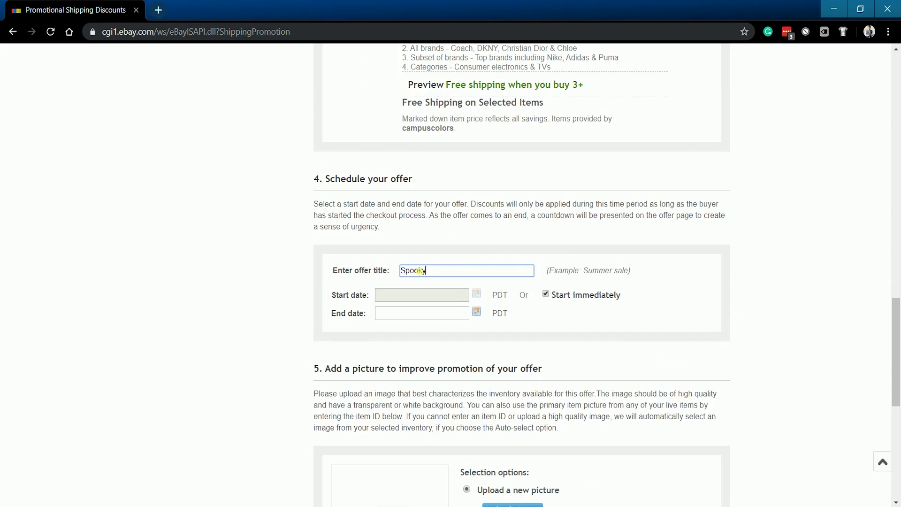
{"action": "type", "text": "Sale"}
- Turn off the immediate start and schedule the offer from 10/30/2019 to 11/02/2019, both at 02:36
{"action": "left_click", "coordinate": [546, 294]}
{"action": "left_click", "coordinate": [546, 293]}
{"action": "left_click", "coordinate": [476, 294]}
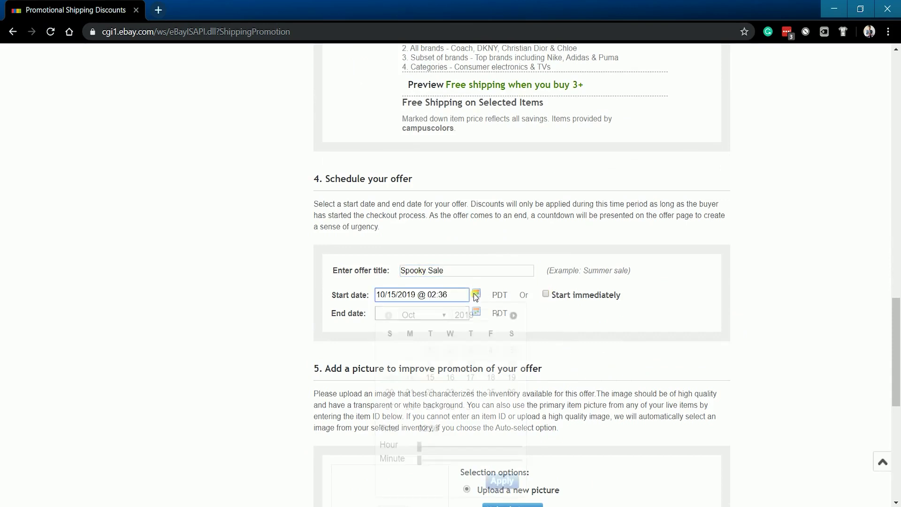
{"action": "left_click", "coordinate": [450, 407]}
{"action": "left_click", "coordinate": [585, 339]}
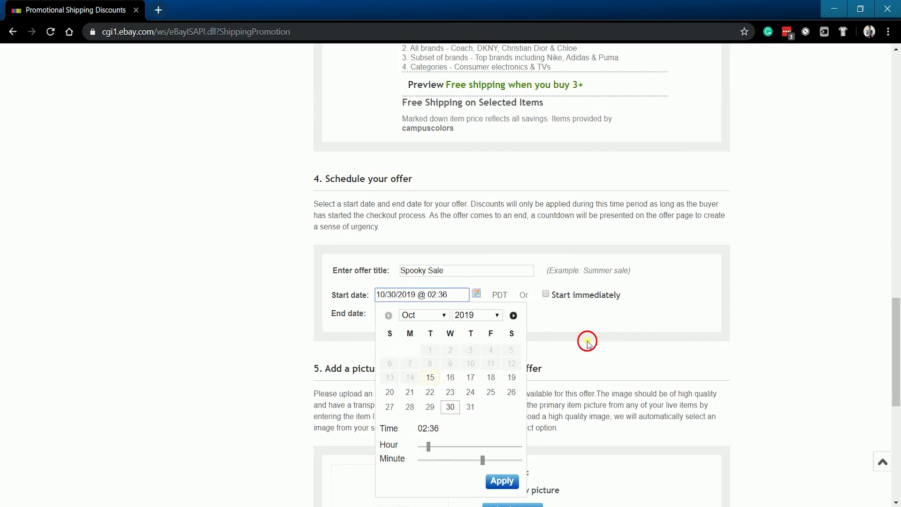
{"action": "left_click", "coordinate": [476, 311]}
{"action": "left_click", "coordinate": [512, 301]}
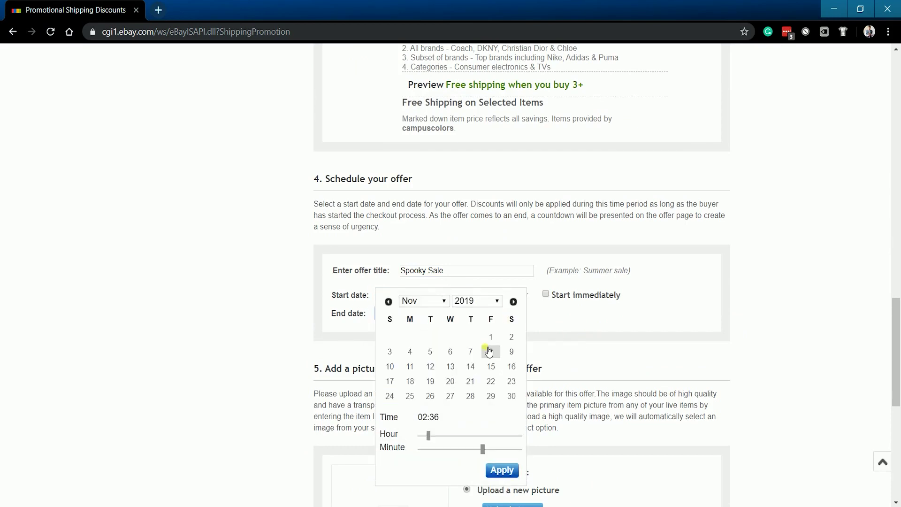
{"action": "left_click", "coordinate": [511, 337]}
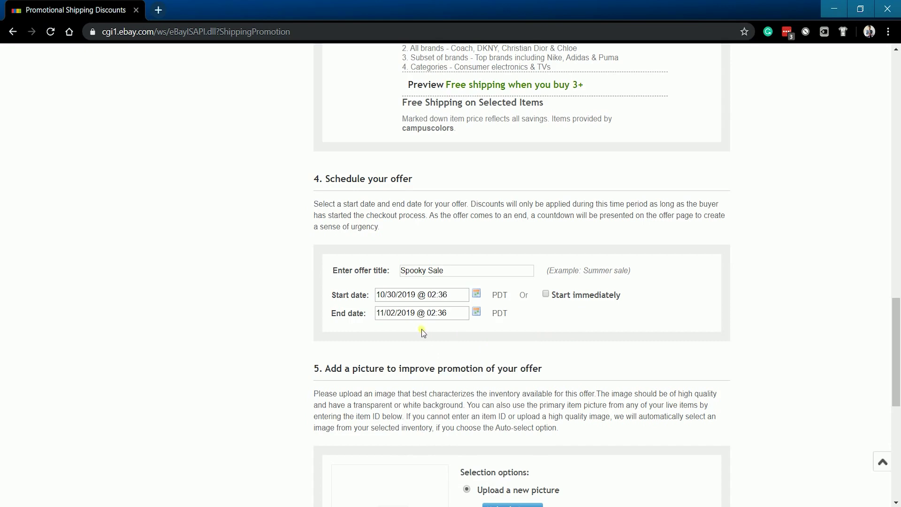
- Set the promotion picture to Auto-select after checking the Item ID / Listing ID option
{"action": "scroll", "coordinate": [660, 406], "scroll_direction": "down", "scroll_amount": 5}
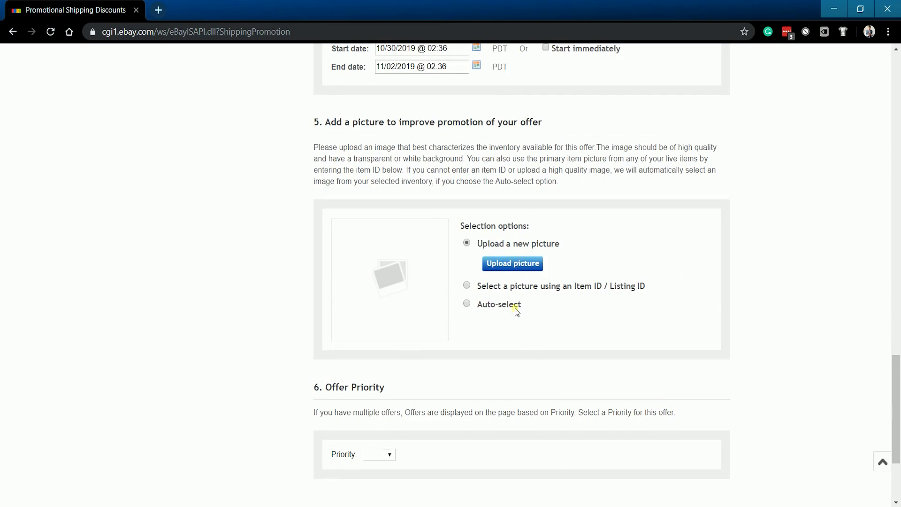
{"action": "left_click", "coordinate": [504, 288]}
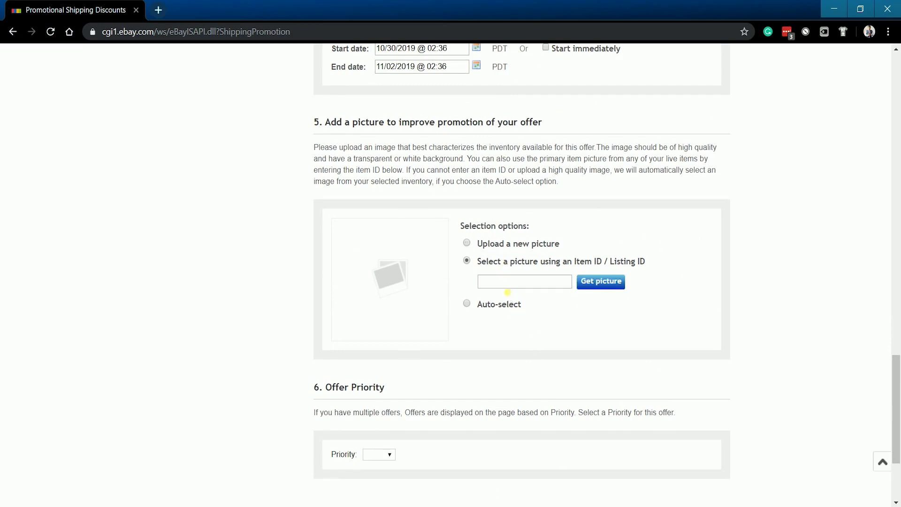
{"action": "left_click", "coordinate": [513, 305]}
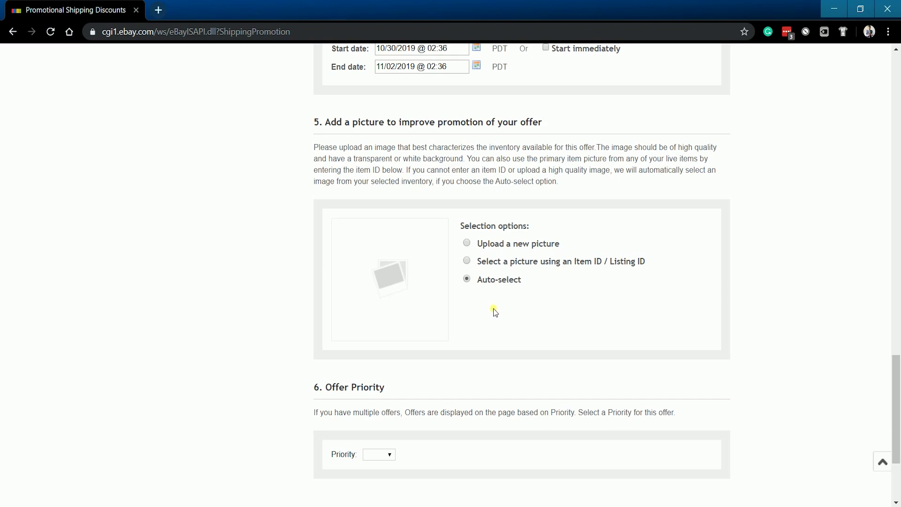
- Set the offer priority to 1 and submit the shipping promotion
{"action": "scroll", "coordinate": [495, 311], "scroll_direction": "down", "scroll_amount": 3}
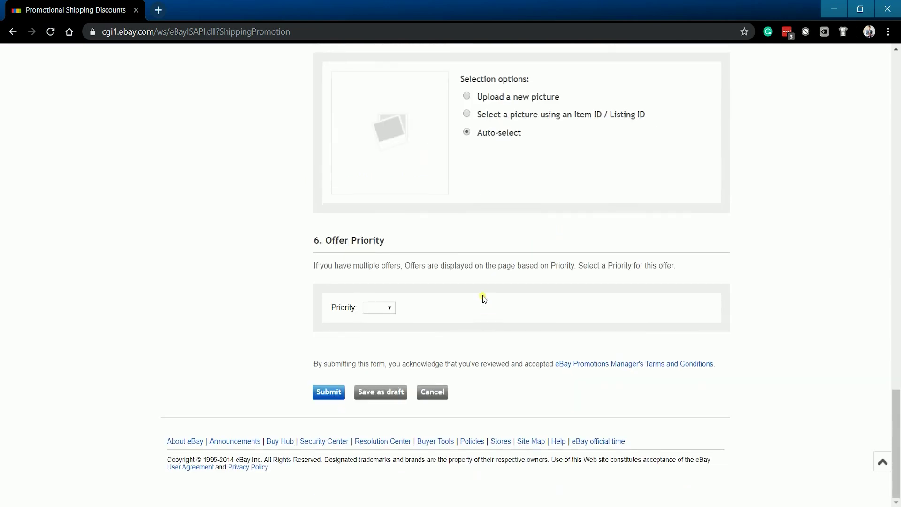
{"action": "left_click", "coordinate": [386, 309]}
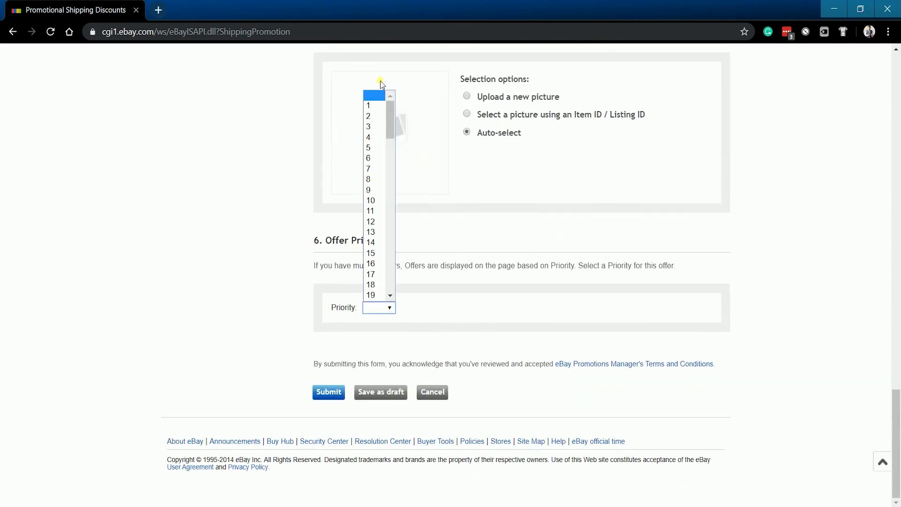
{"action": "left_click", "coordinate": [370, 105]}
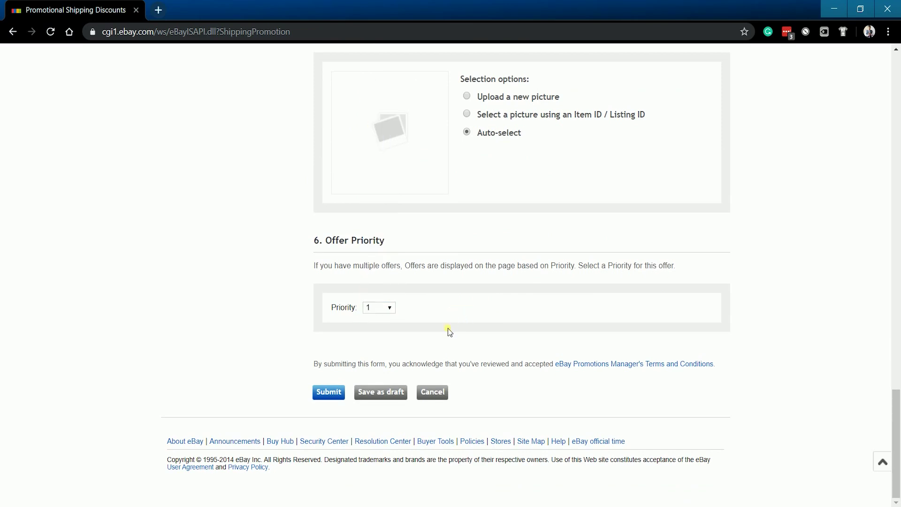
{"action": "left_click", "coordinate": [331, 396]}
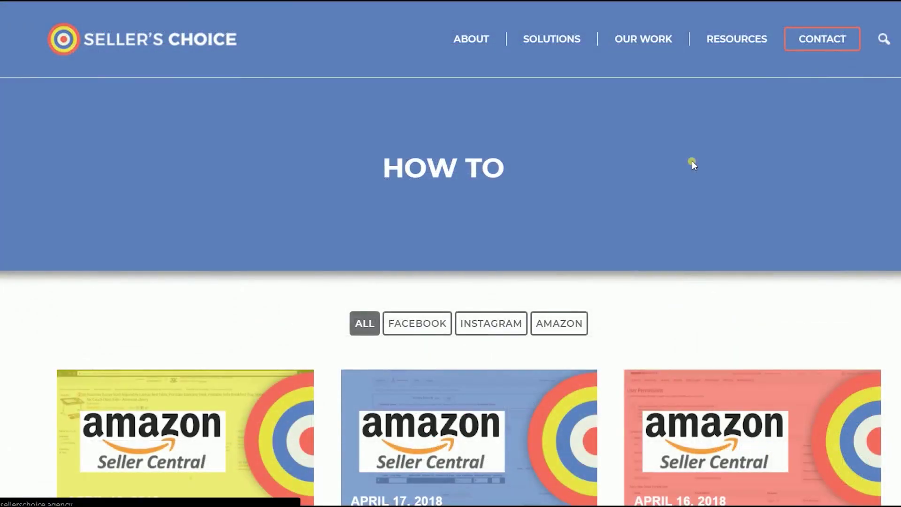
{"action": "scroll", "coordinate": [692, 160], "scroll_direction": "down", "scroll_amount": 7}
{"action": "scroll", "coordinate": [690, 179], "scroll_direction": "up", "scroll_amount": 7}
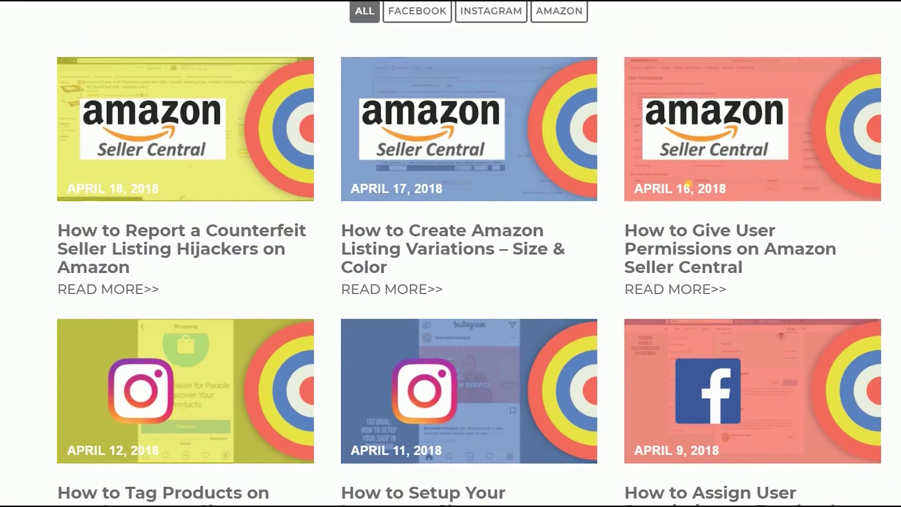